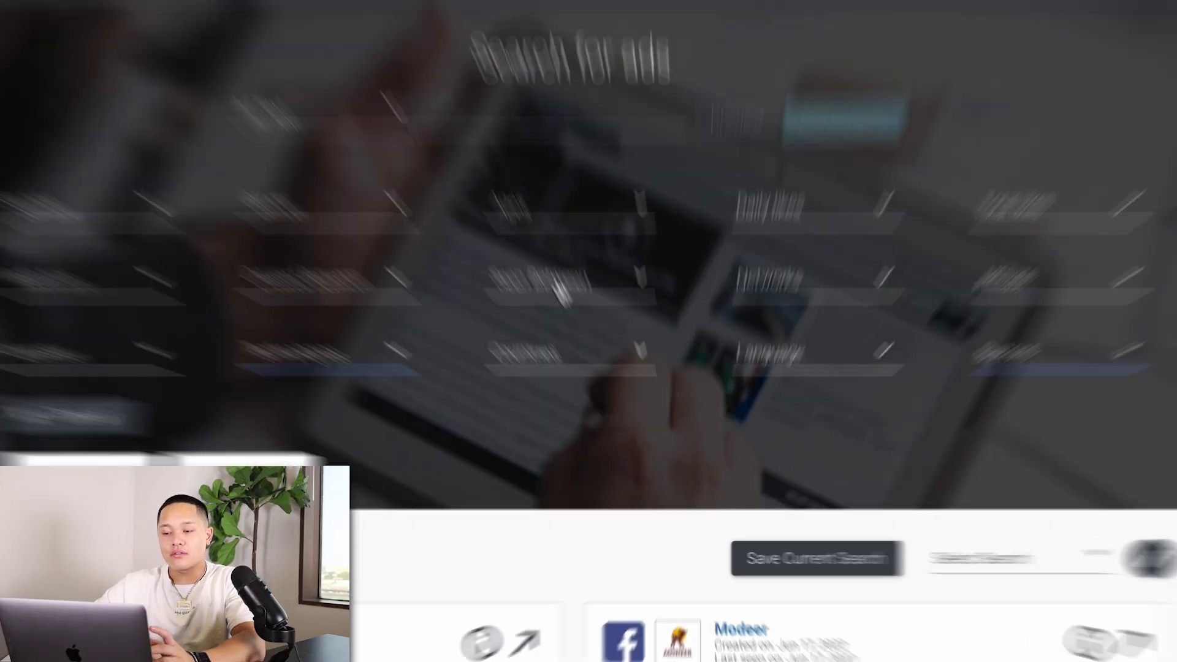
Step: Filter the ads to those seen between June 1 and June 17, 2022
left_click(565, 309)
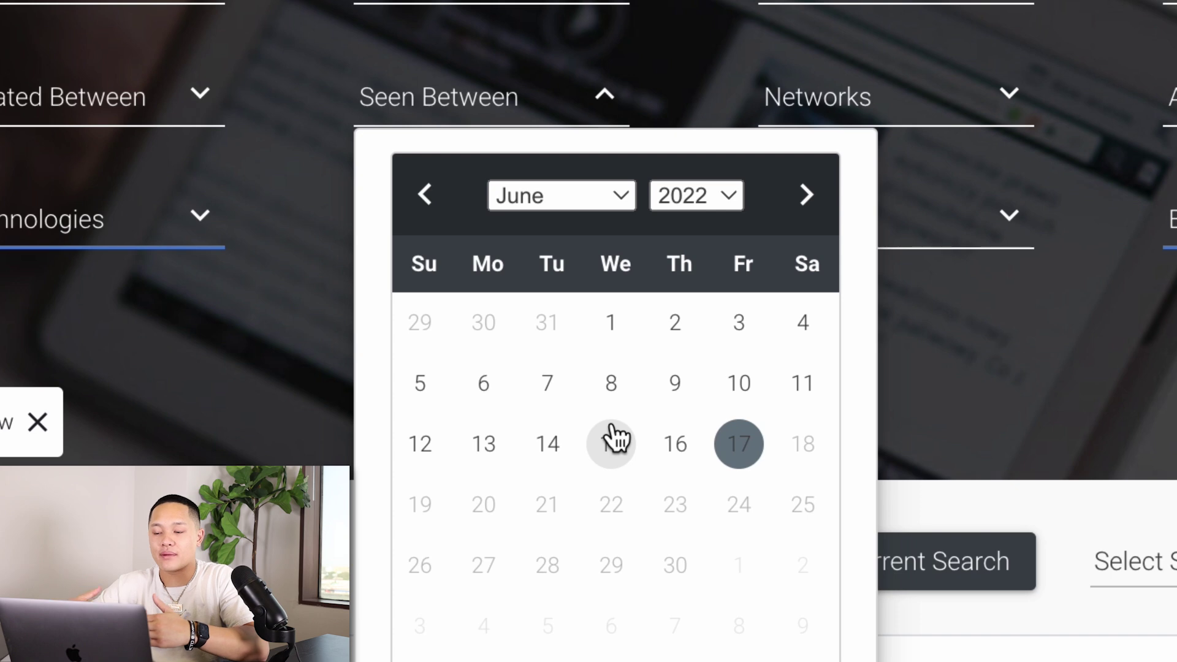
left_click(614, 332)
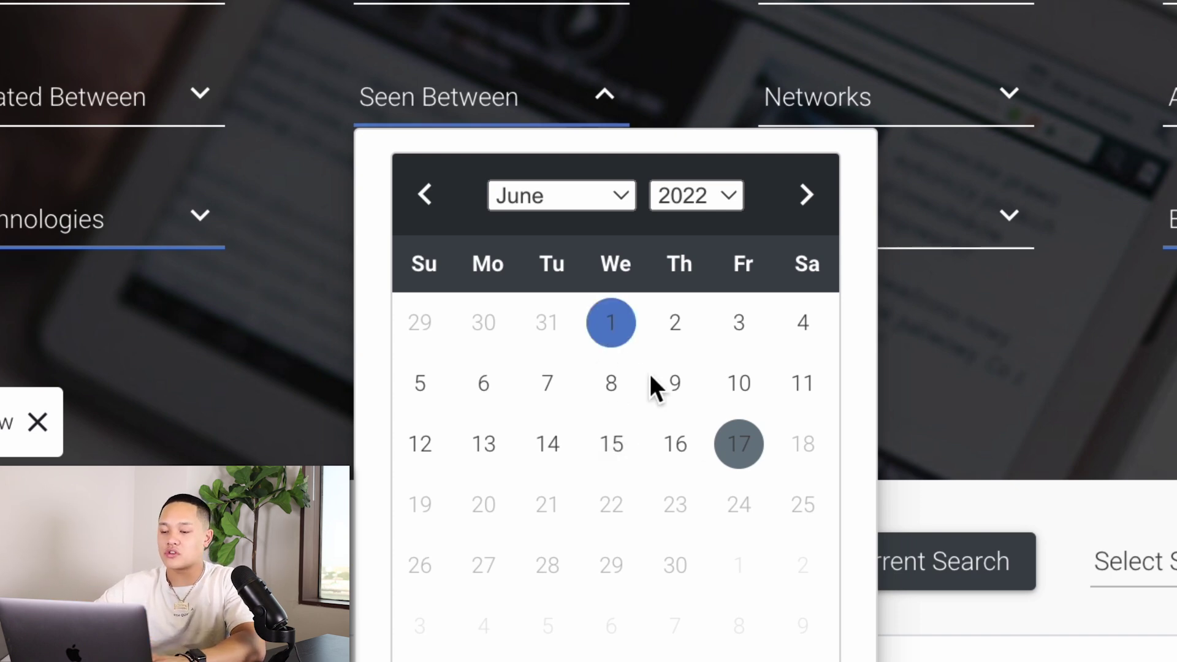
left_click(734, 455)
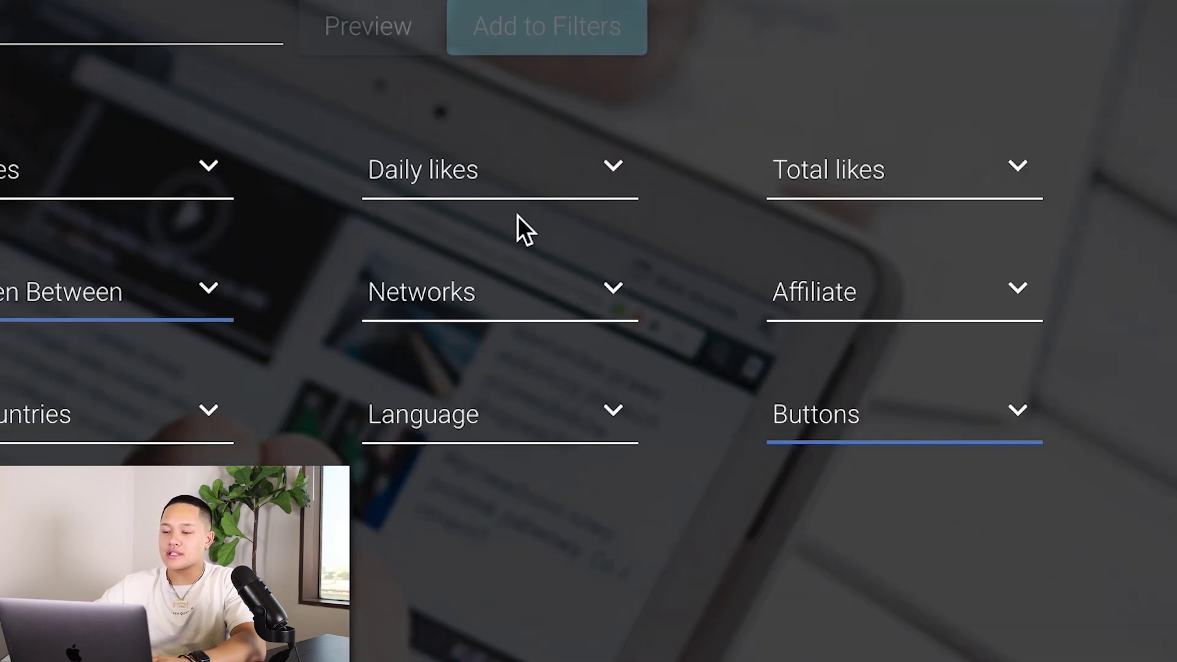
Step: Set the daily likes filter to a range from 25 to 1,000+
left_click(487, 181)
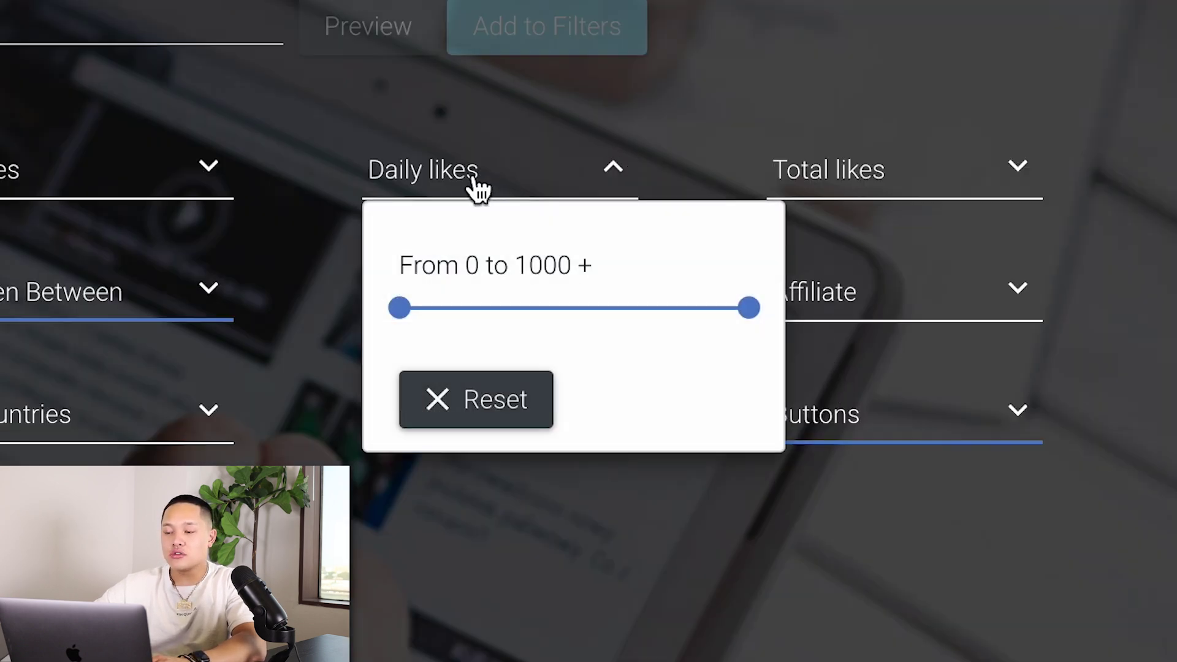
left_click(484, 179)
left_click(872, 191)
left_click(556, 184)
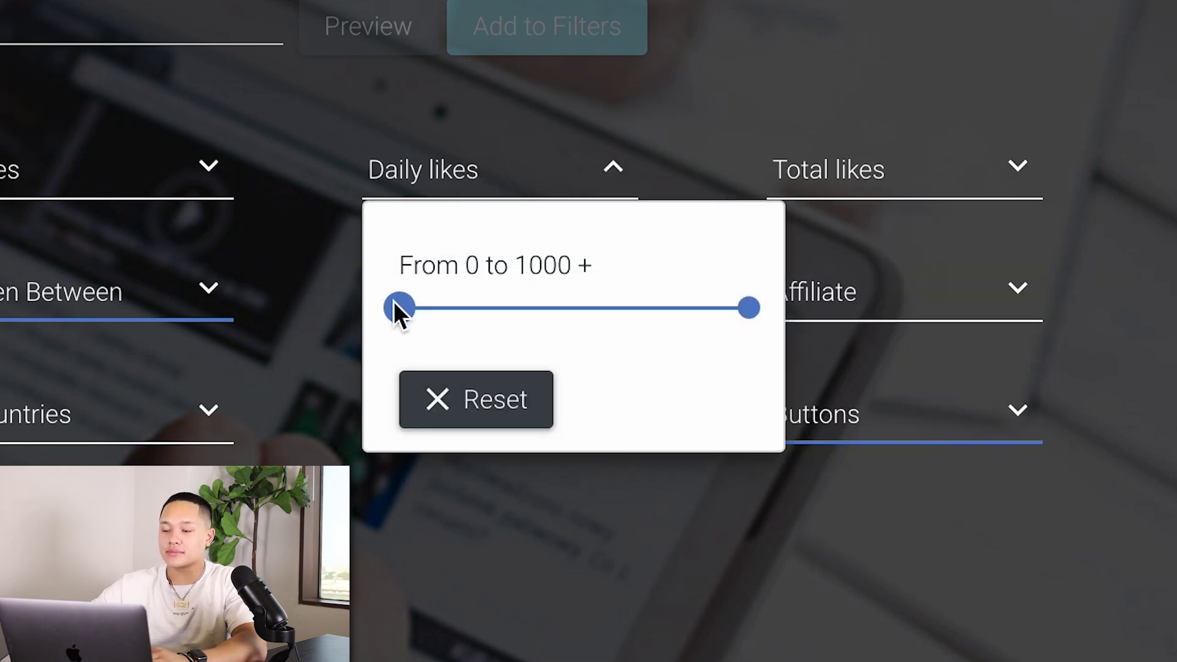
left_click_drag(409, 313, 527, 312)
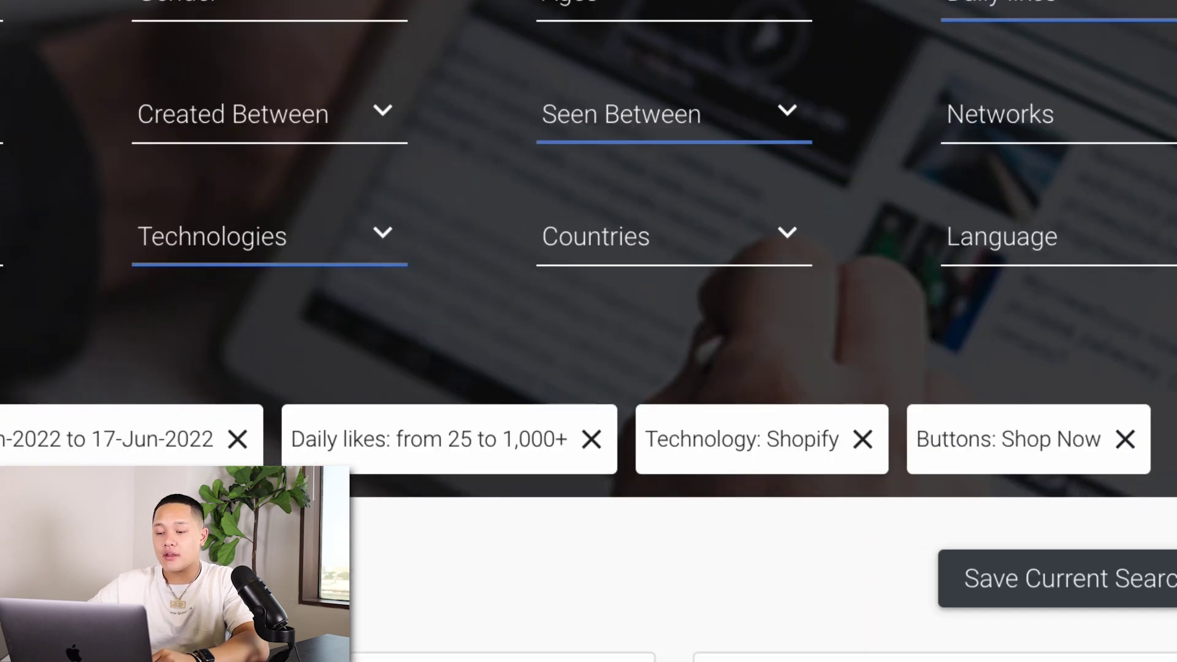
Step: Search the countries filter for "united s" and limit the ads to the United States
left_click(780, 232)
left_click(700, 322)
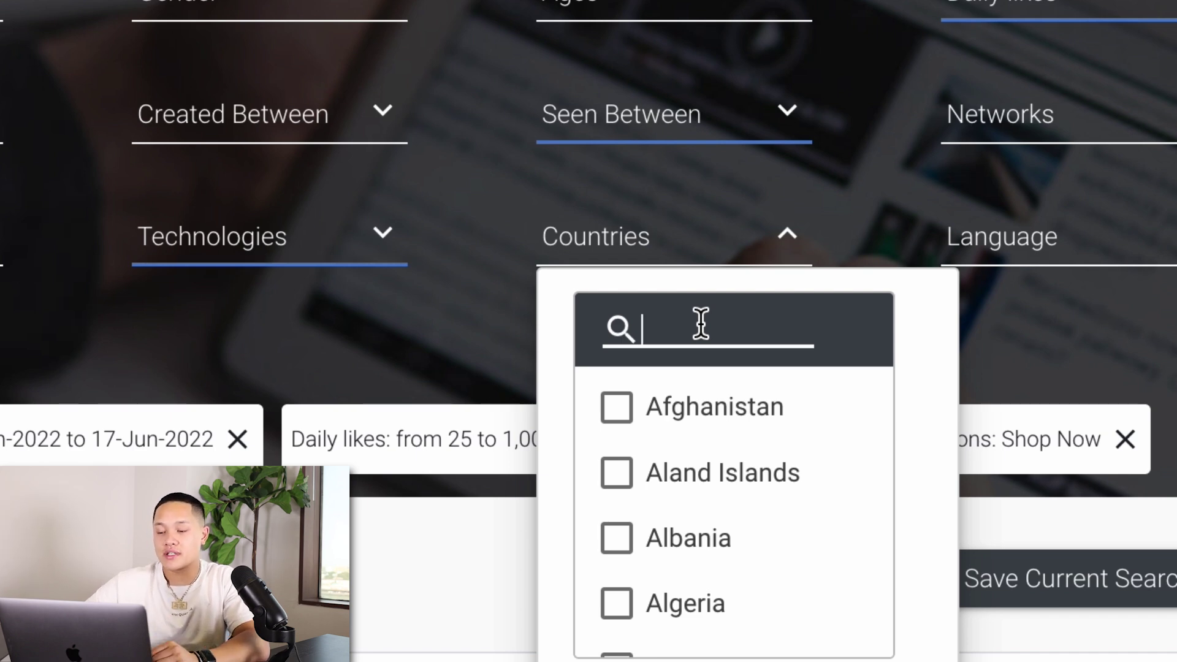
type("united s")
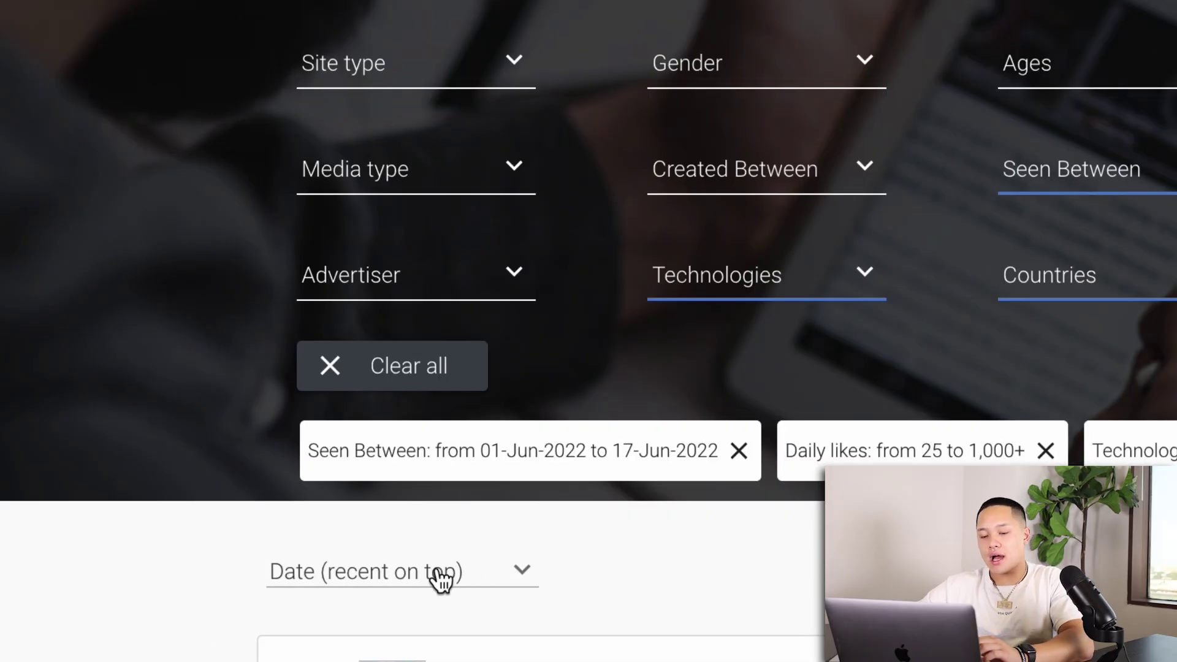
Step: Sort the ad results by shares
left_click(439, 578)
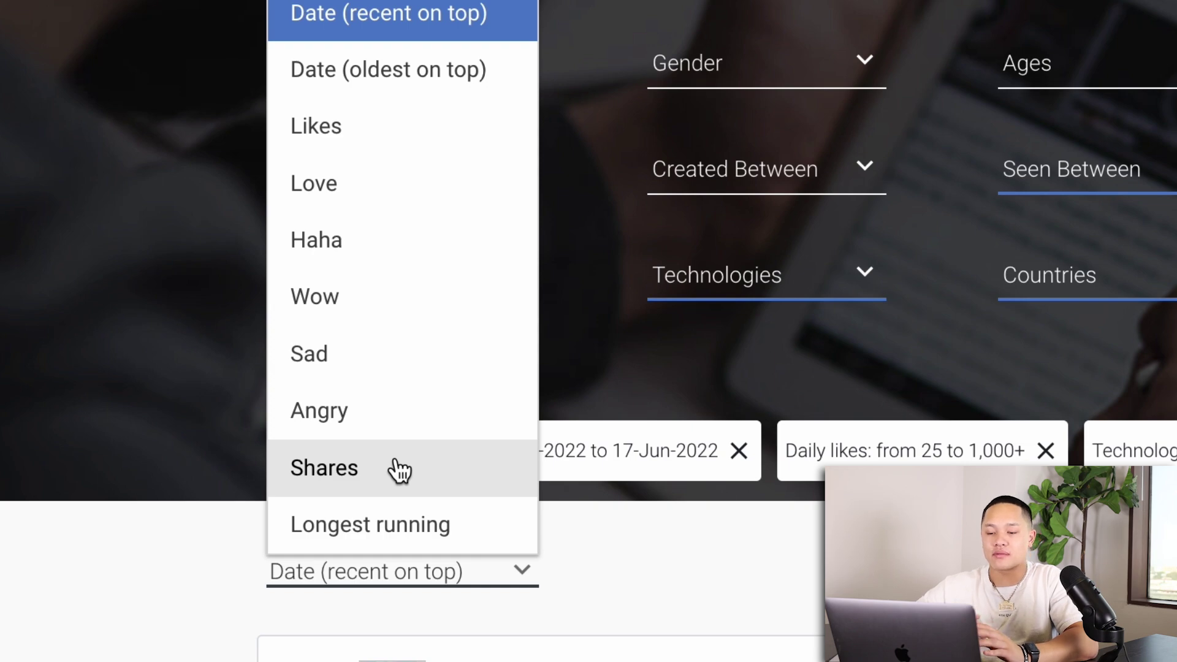
left_click(399, 469)
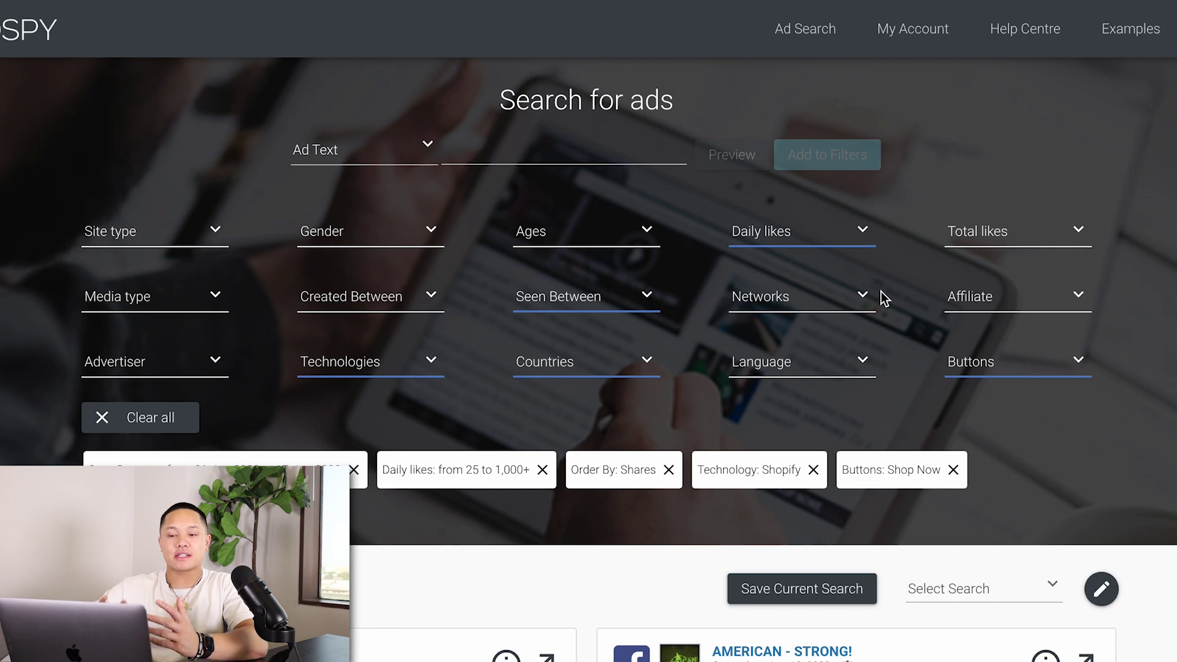
left_click(621, 156)
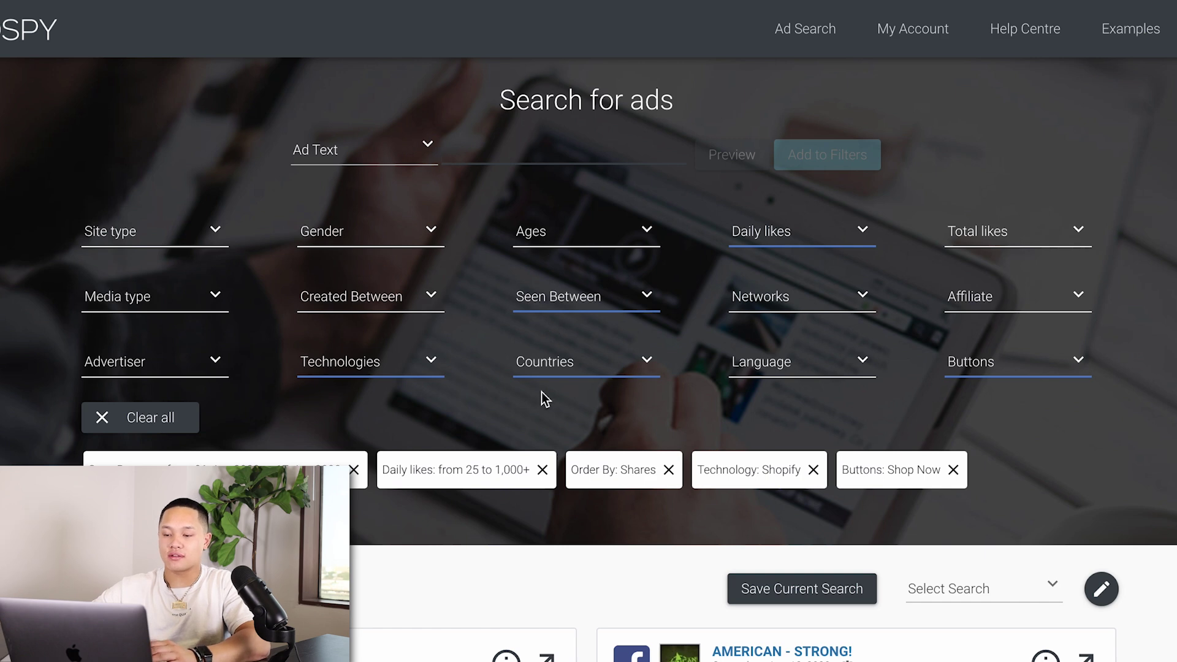
Step: Find the TwinklingTree watering can ad in the results and check its created and last seen dates
scroll(542, 392, "down", 15)
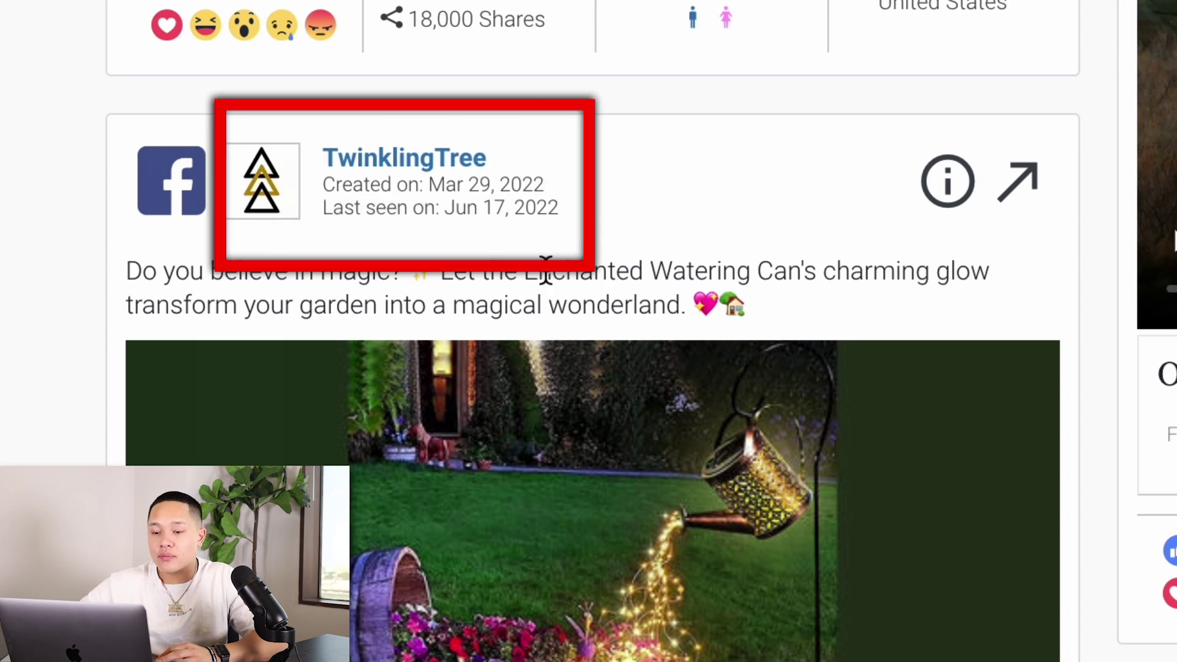
double_click(372, 184)
left_click_drag(372, 184, 420, 220)
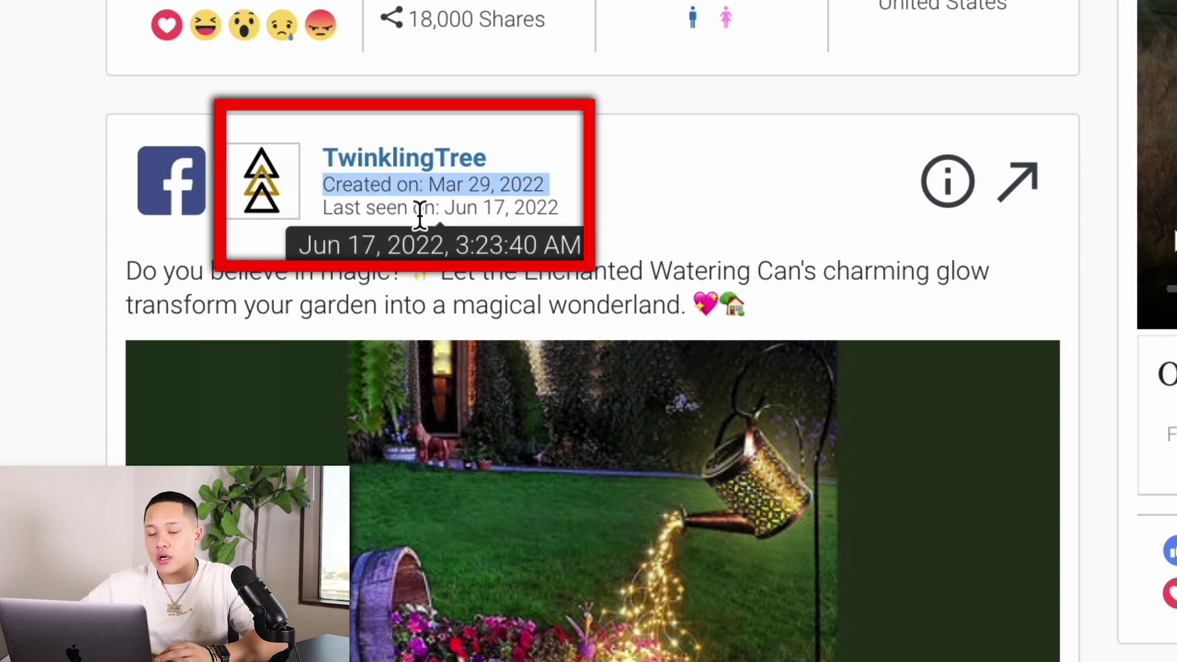
triple_click(421, 212)
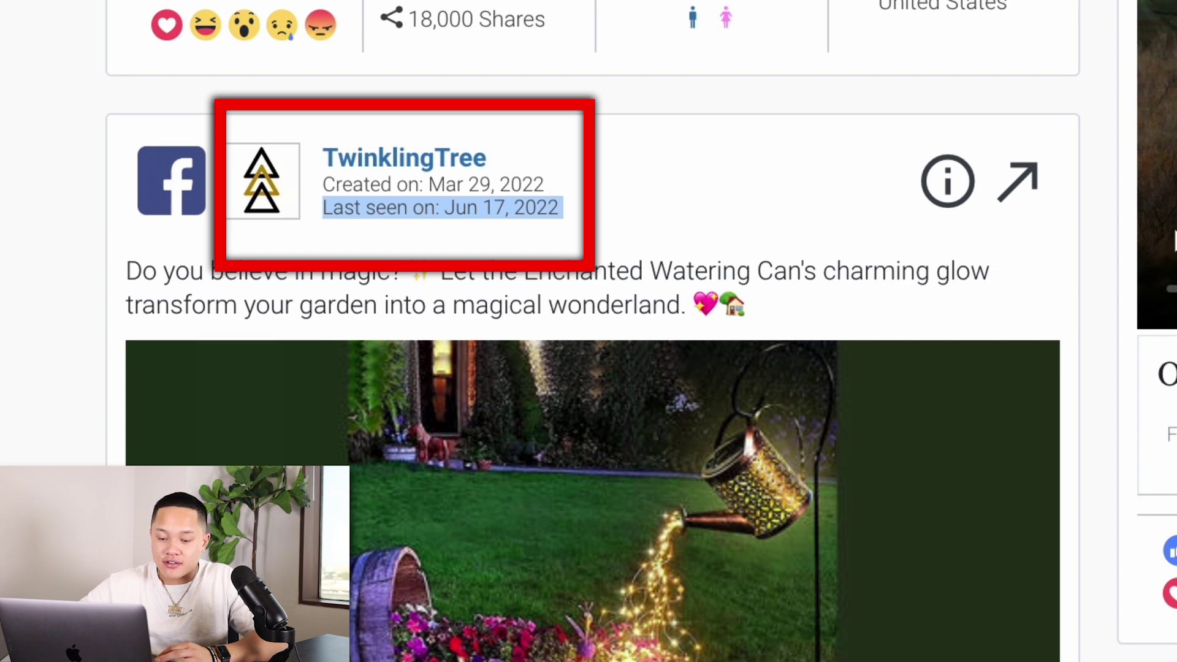
left_click(421, 212)
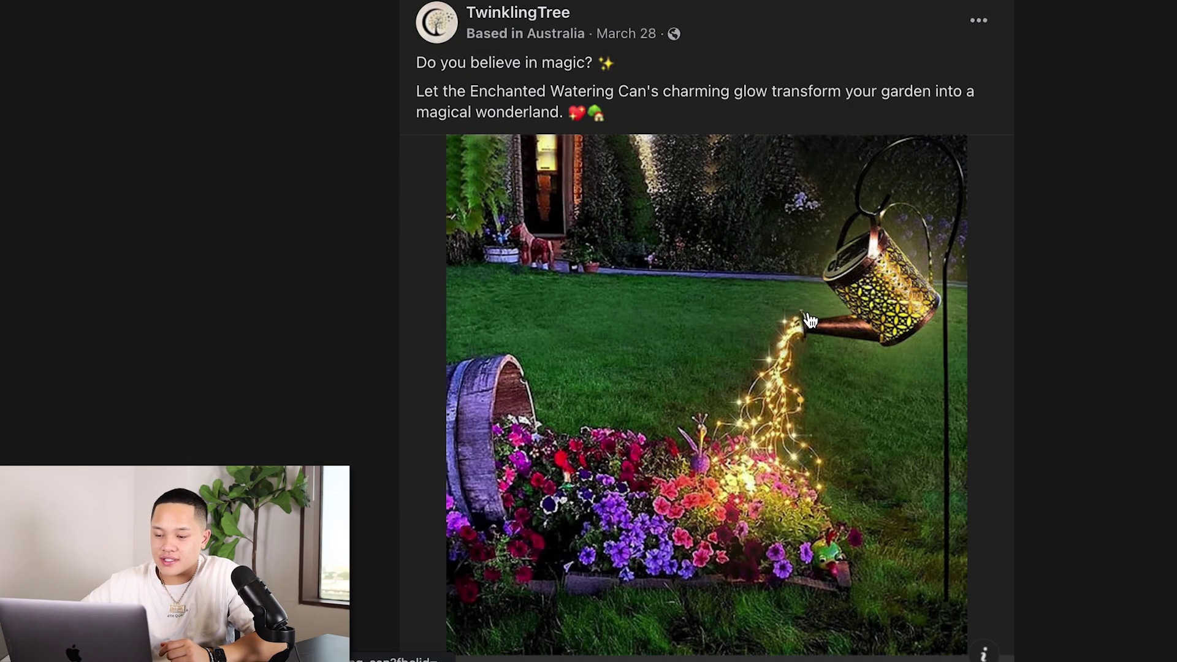
Step: On the TwinklingTree Facebook post, sort the comments by newest and load more of them
scroll(810, 313, "down", 2)
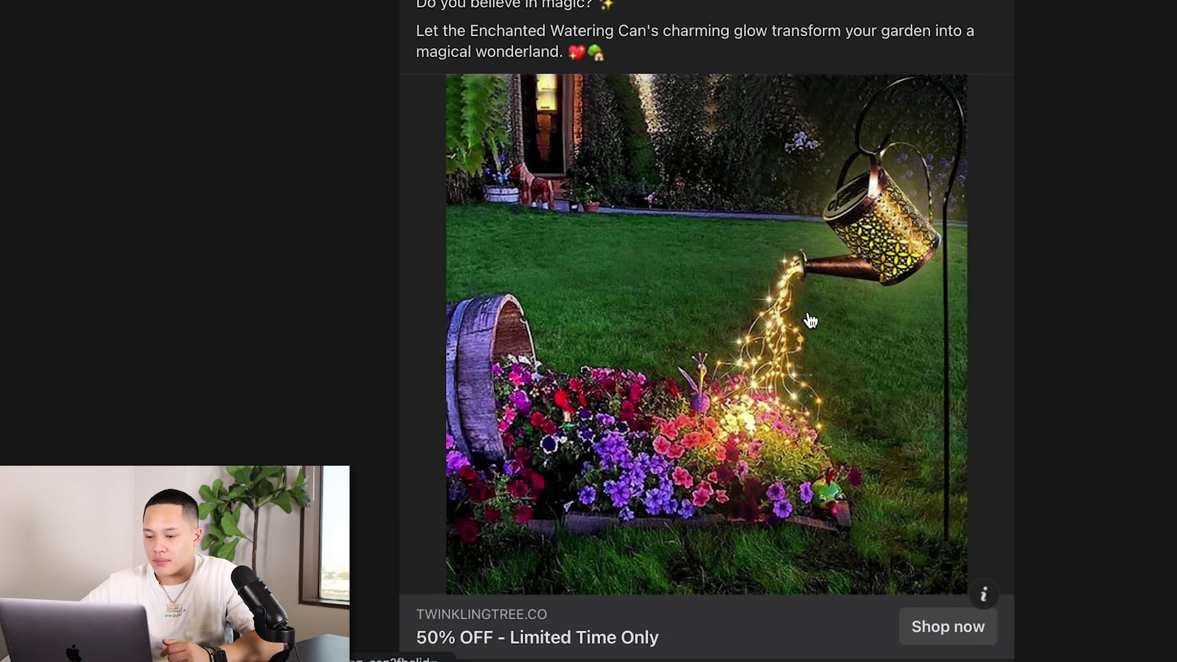
scroll(811, 320, "up", 2)
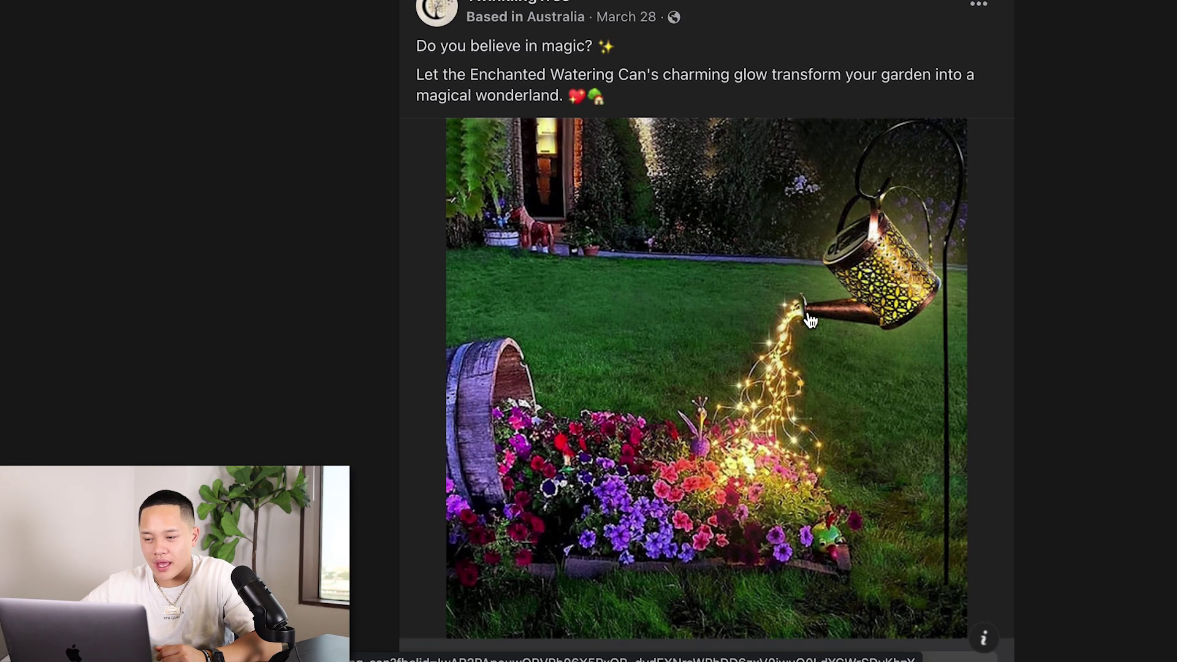
scroll(811, 321, "up", 1)
scroll(599, 229, "down", 12)
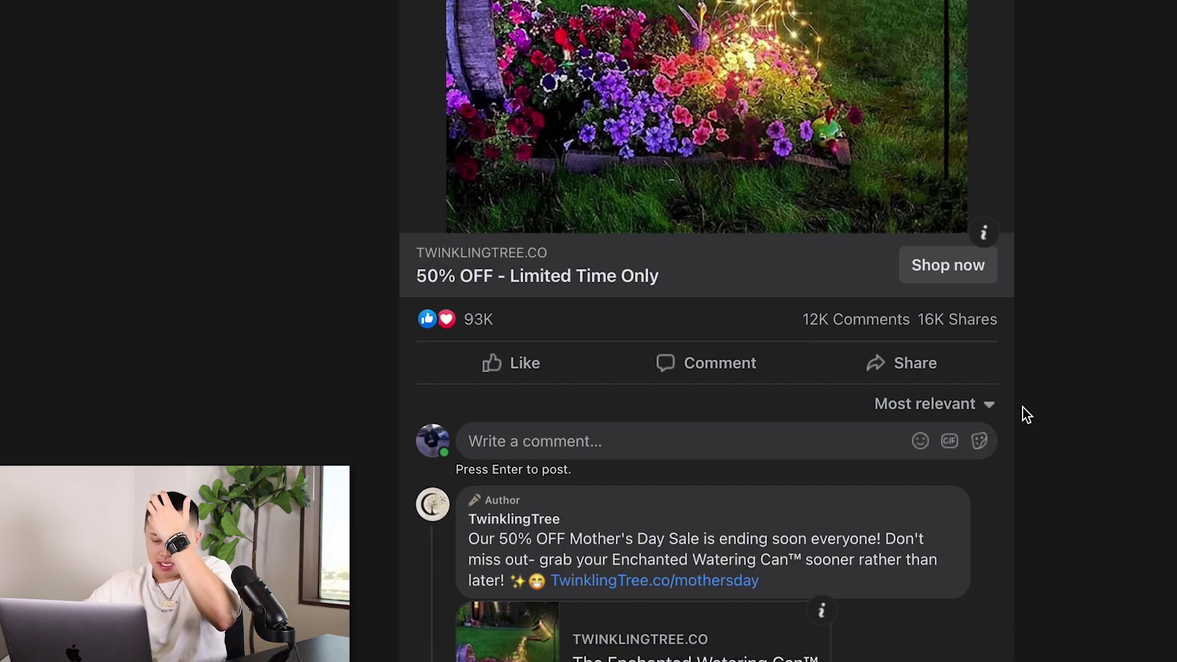
left_click(974, 403)
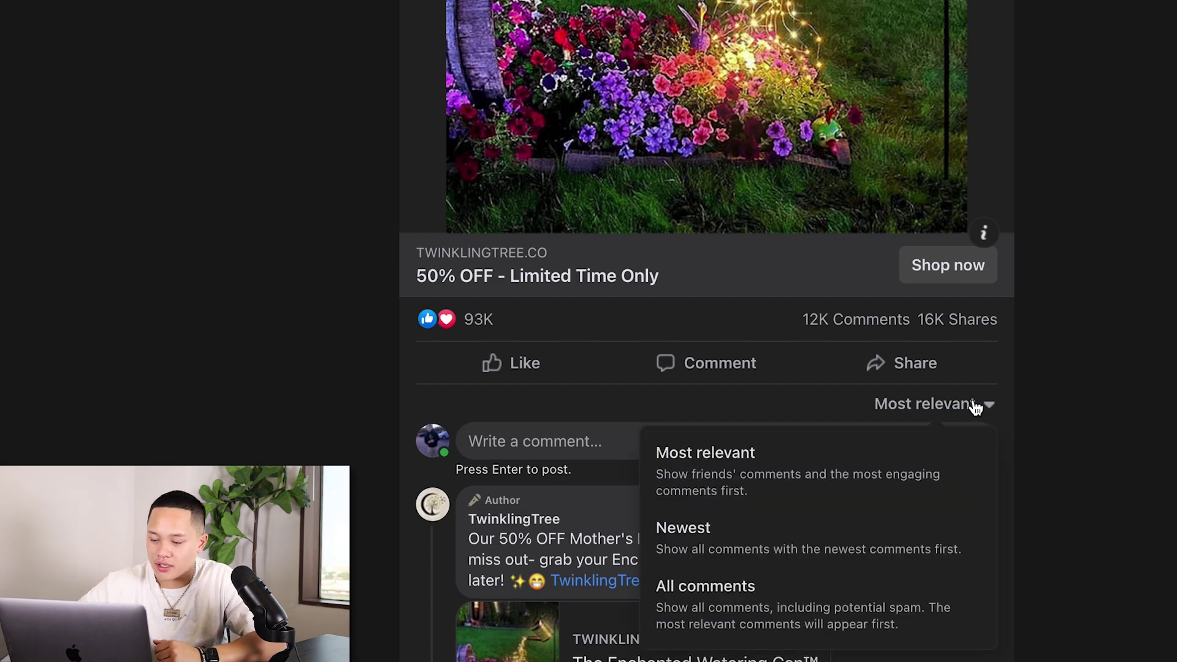
left_click(850, 526)
scroll(795, 447, "down", 3)
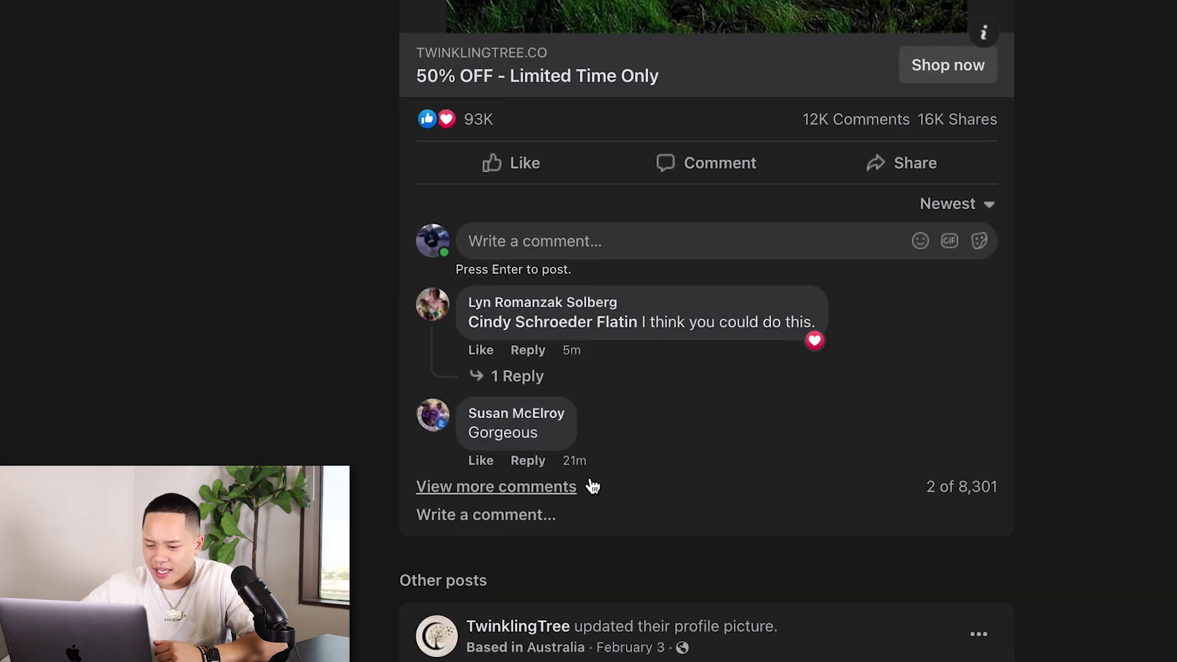
left_click(570, 487)
Step: Read through the newest comments on the watering can post, noting what people write and how recently
mouse_move(566, 498)
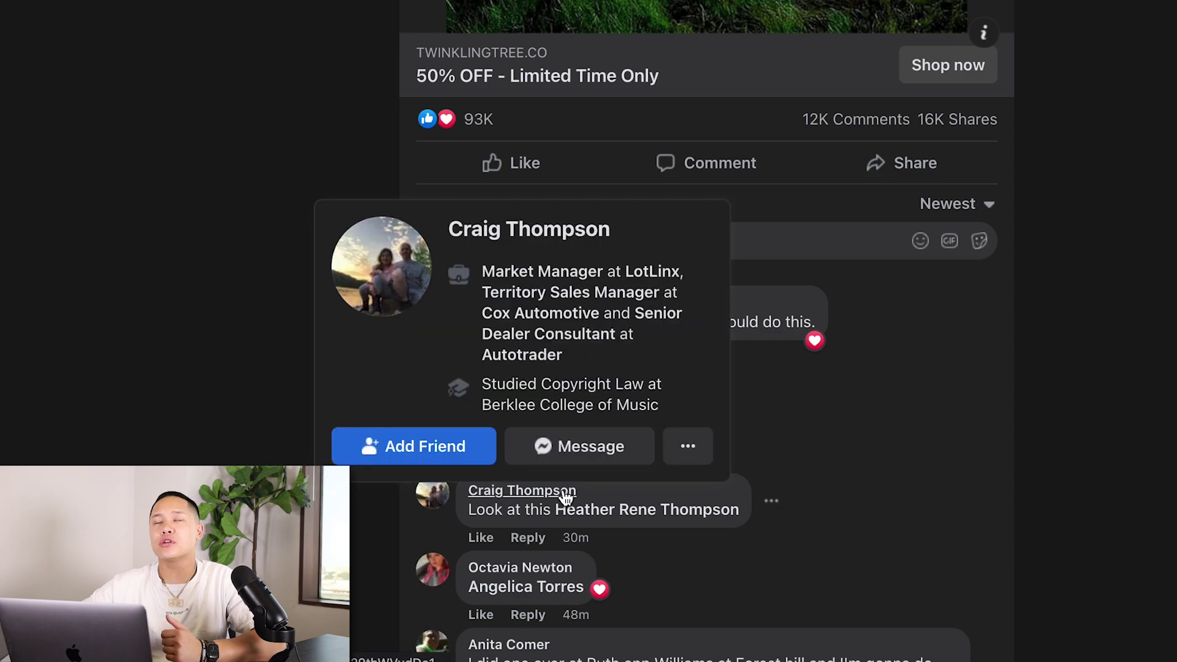
scroll(565, 498, "down", 1)
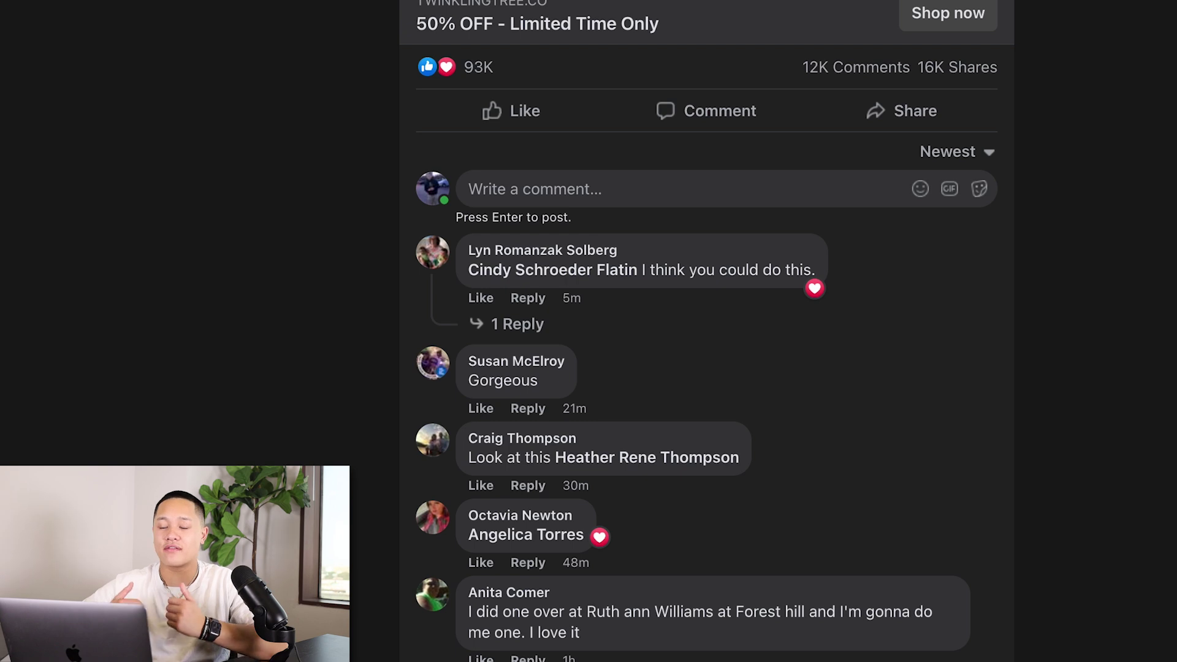
scroll(539, 449, "down", 3)
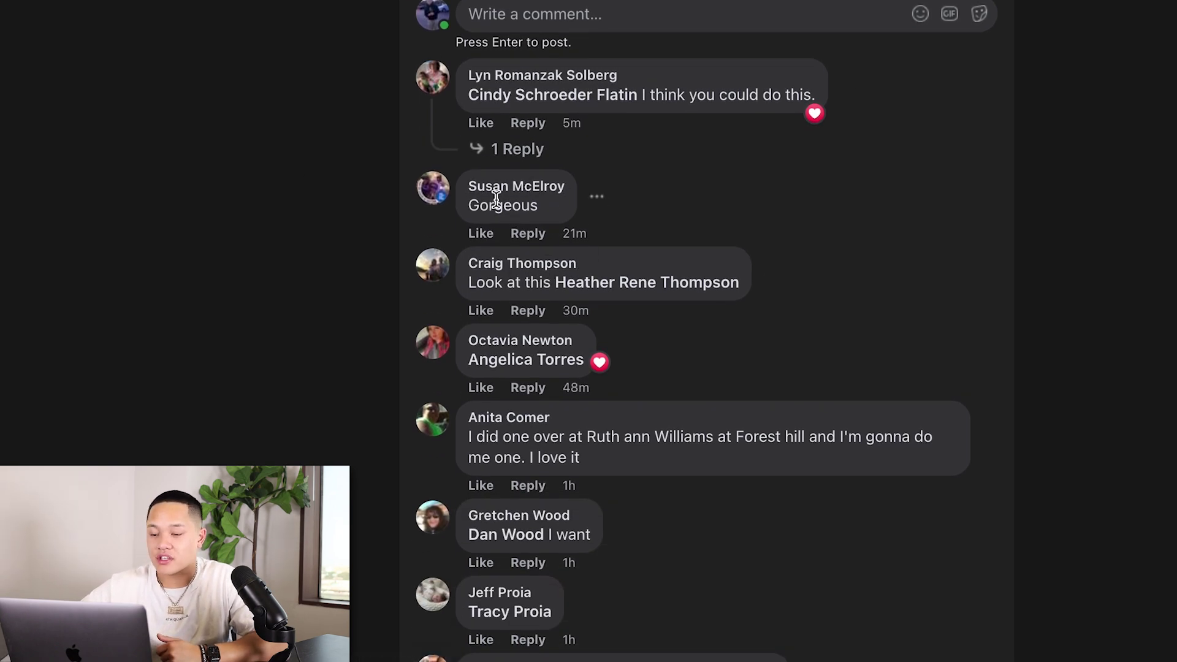
scroll(600, 314, "down", 2)
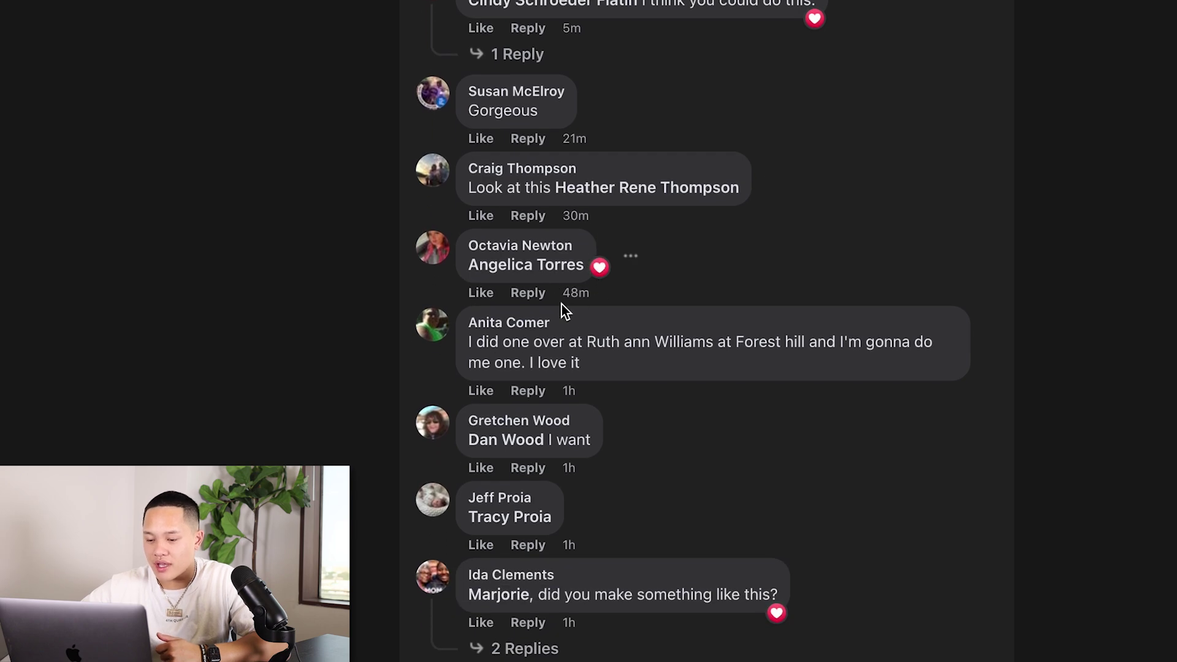
scroll(577, 360, "down", 7)
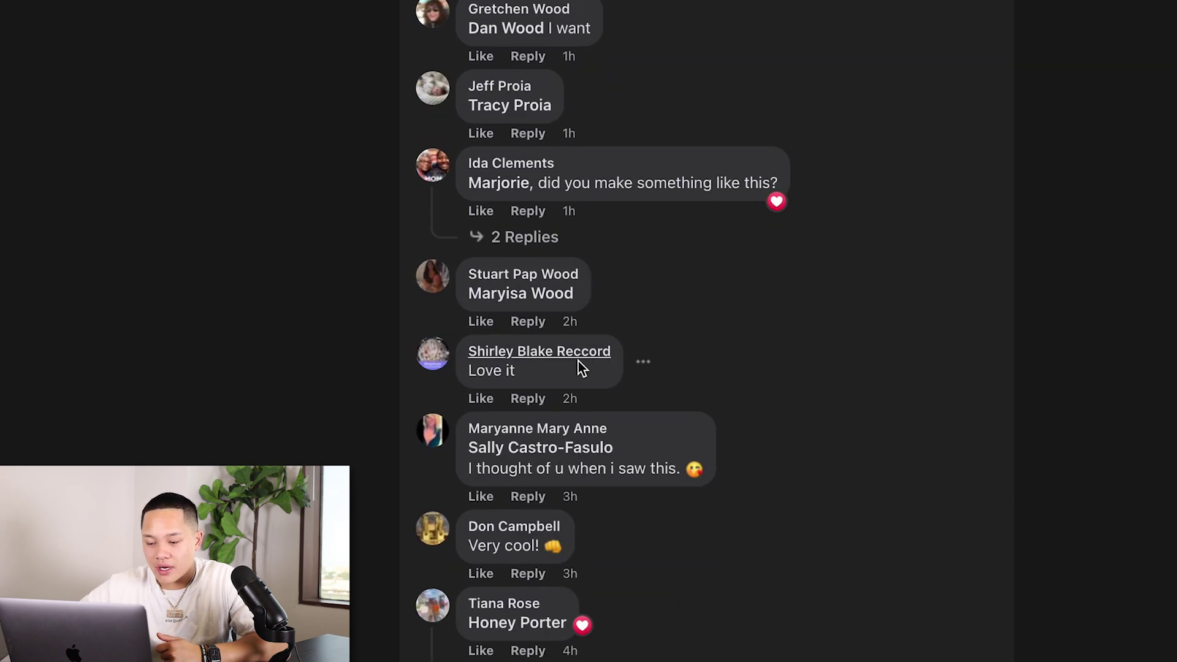
scroll(579, 361, "down", 4)
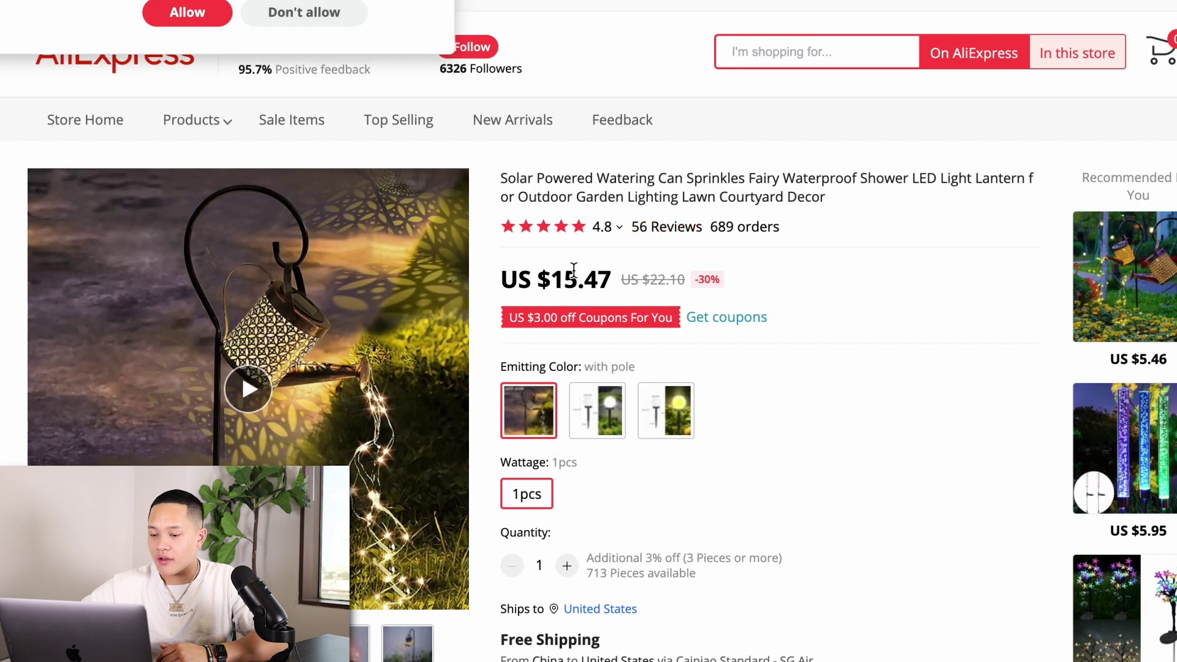
Step: Check the supplier's price for the solar powered watering can on its AliExpress listing
triple_click(575, 269)
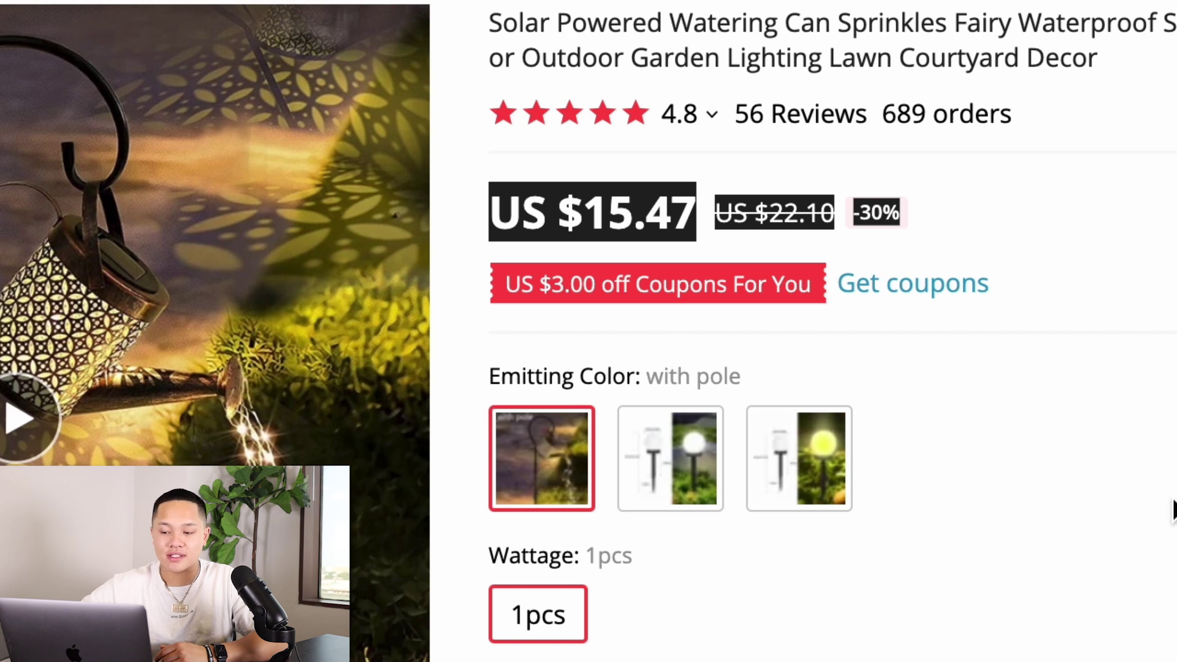
left_click(1173, 510)
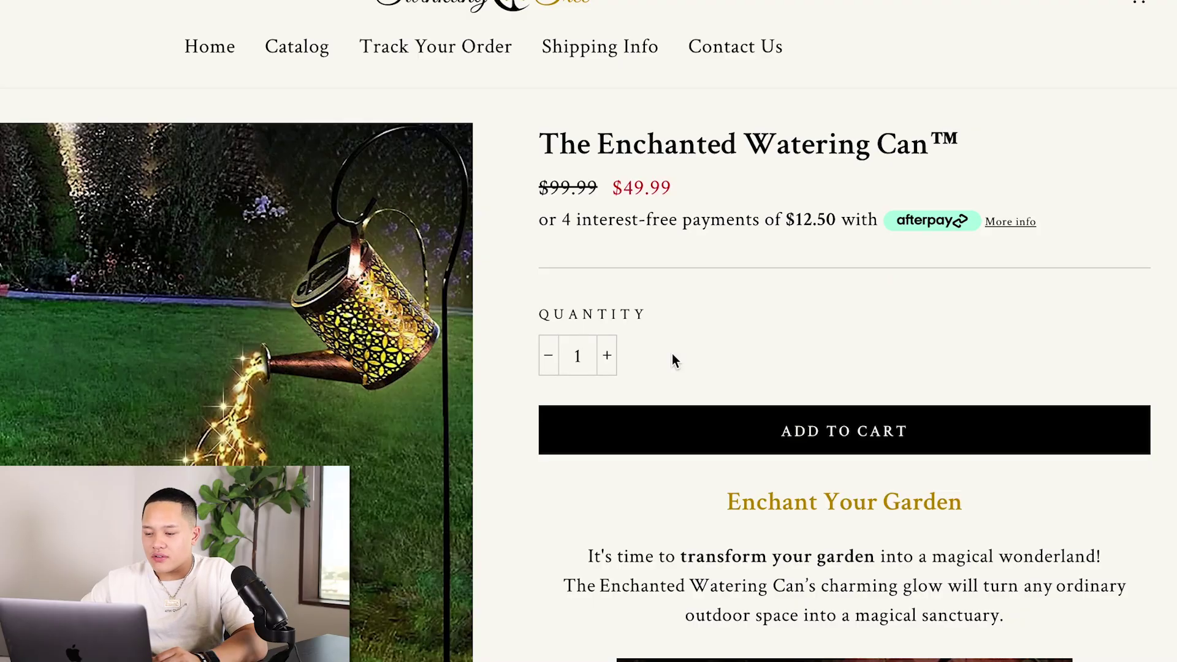
Step: Skim the layout and images of The Enchanted Watering Can product page on the TwinklingTree store
scroll(672, 356, "down", 4)
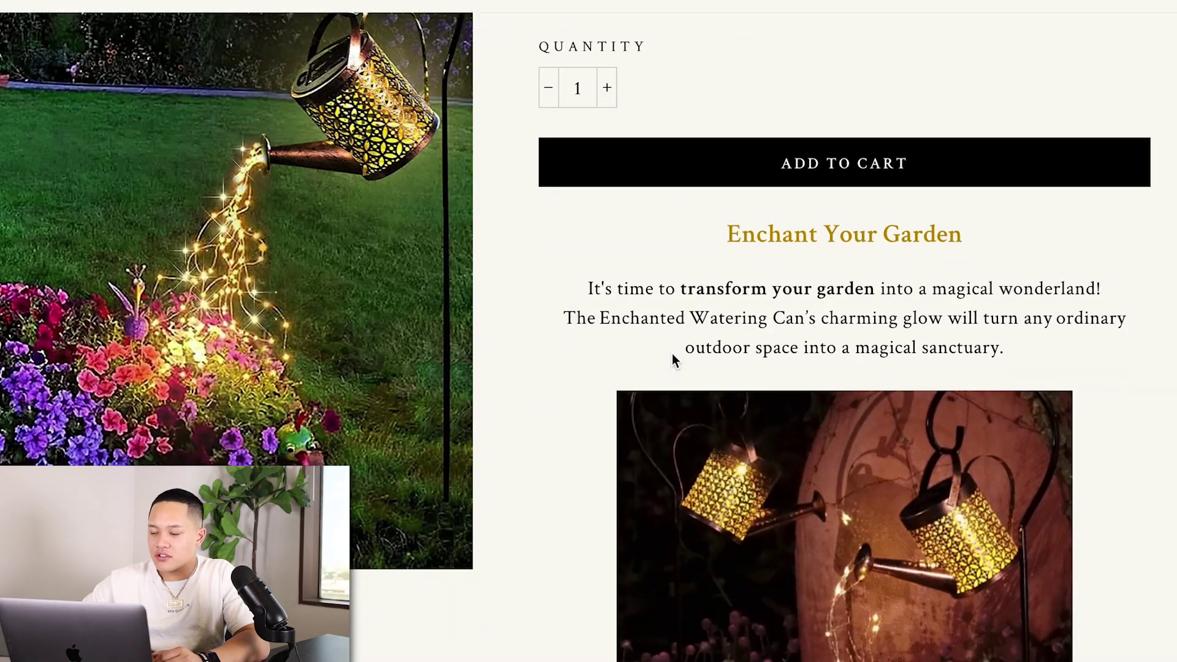
scroll(672, 356, "down", 3)
scroll(672, 356, "down", 2)
scroll(672, 355, "down", 7)
scroll(672, 355, "up", 12)
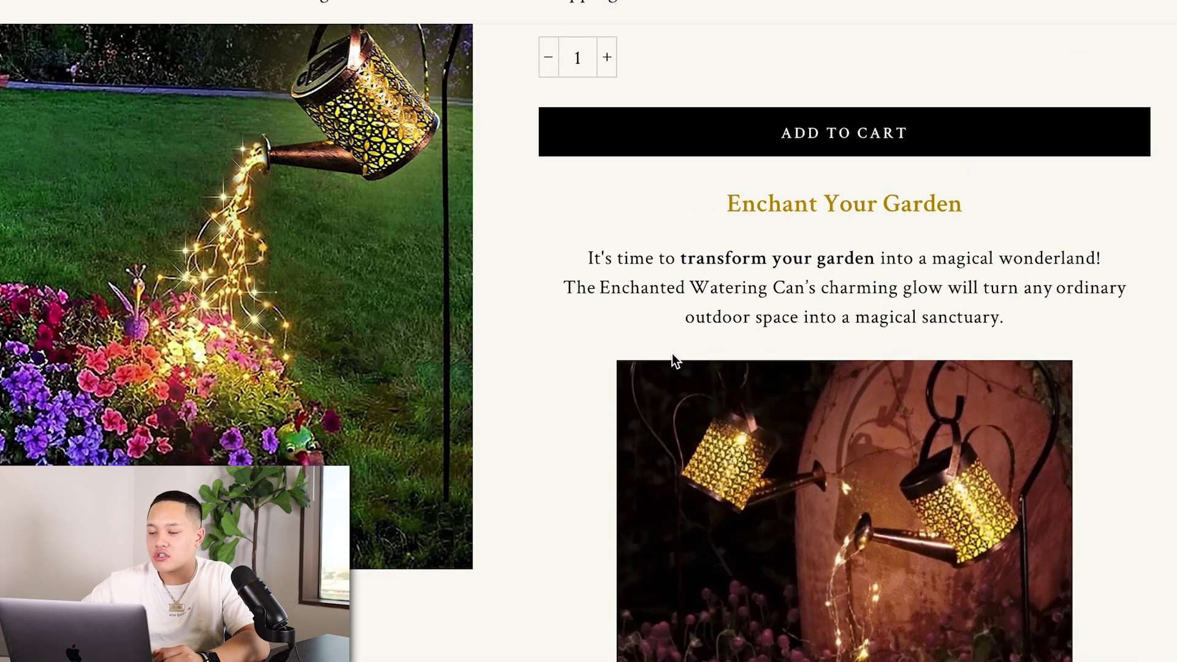
Step: Read the "Enchant Your Garden" and "Make Your Dream Garden a Reality" sections of the product description
triple_click(737, 221)
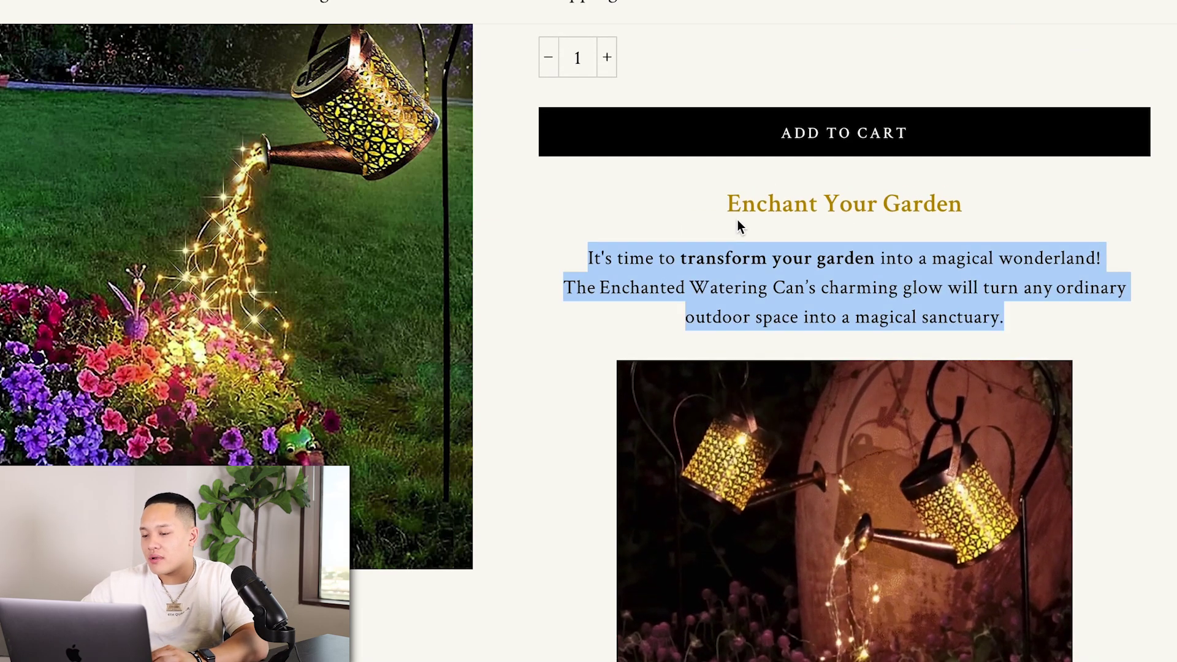
triple_click(746, 204)
triple_click(694, 271)
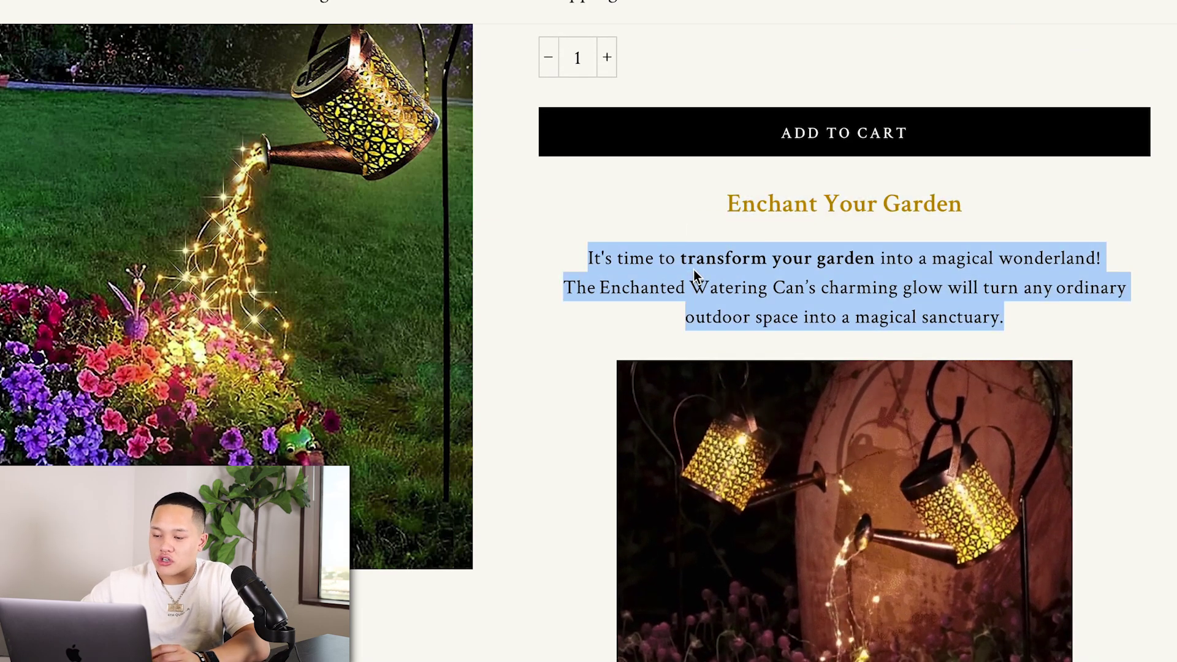
scroll(693, 270, "down", 3)
scroll(693, 270, "down", 5)
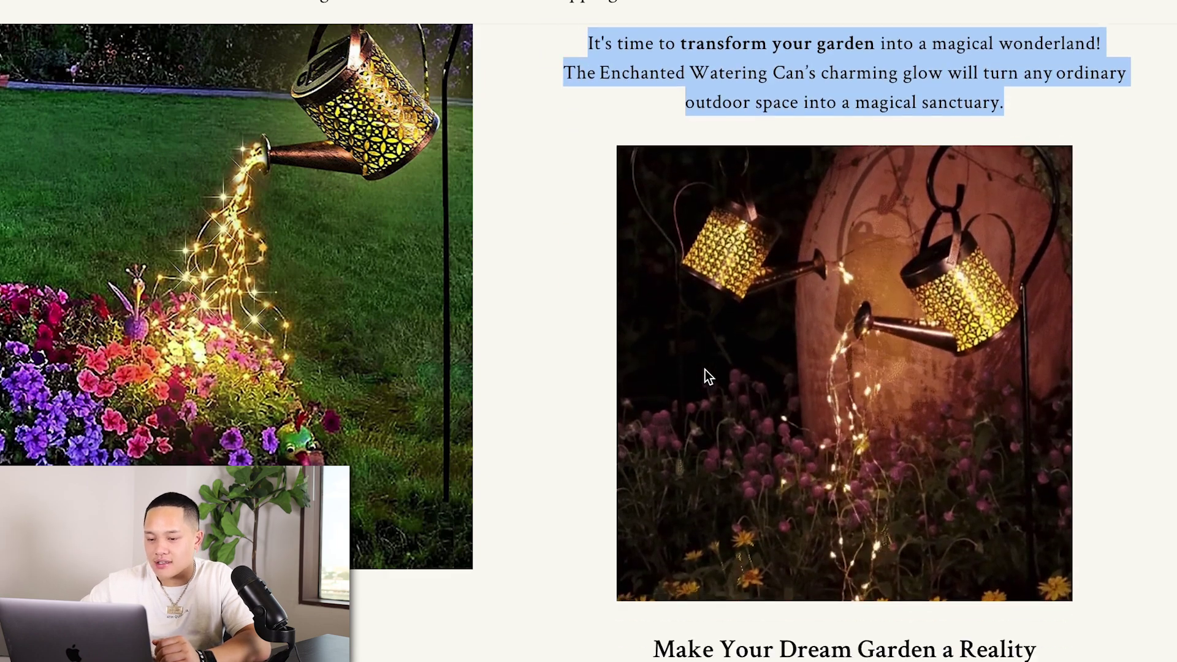
scroll(717, 347, "down", 9)
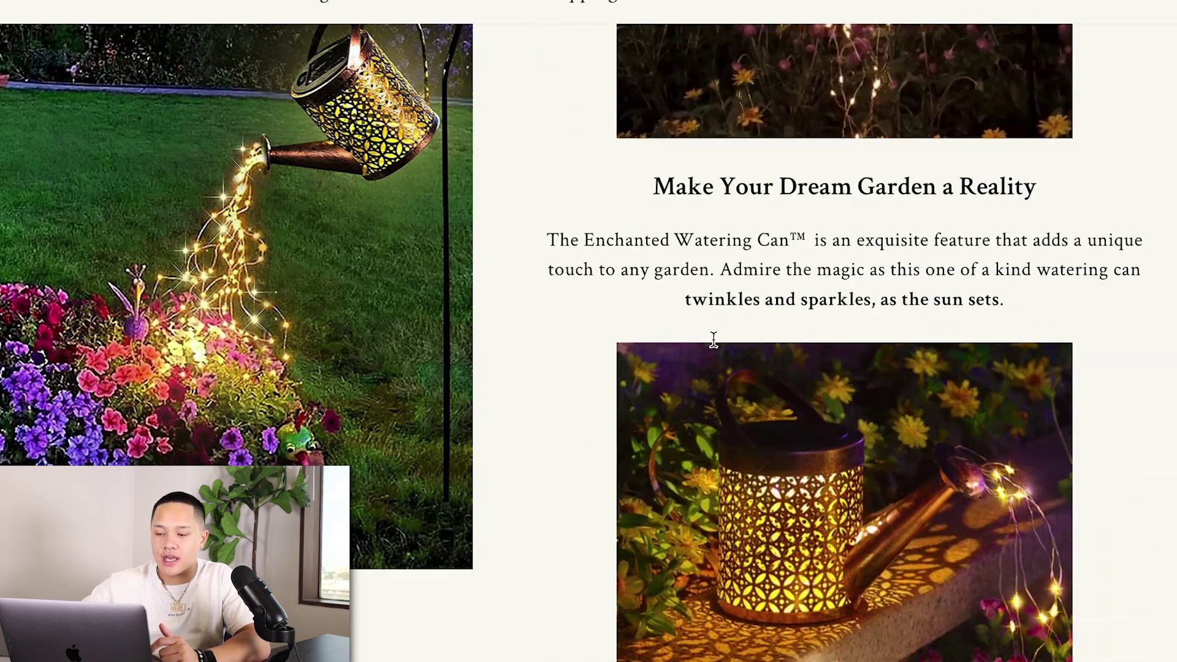